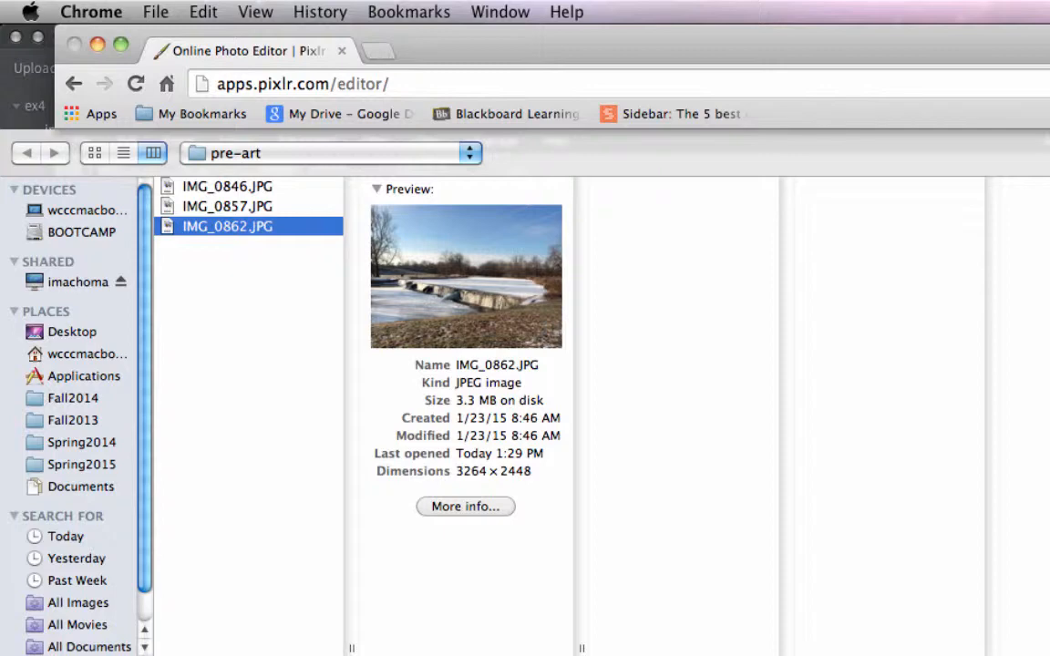
Open IMG_0862.JPG from the pre-art folder and resize it to 940 pixels wide with proportions constrained
key("Return")
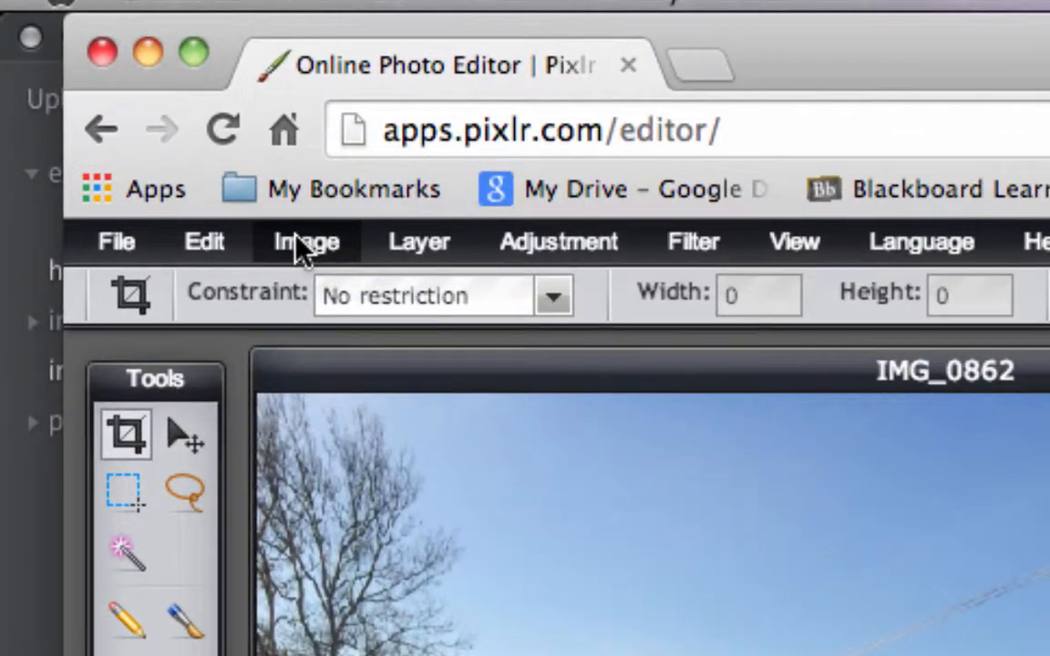
left_click(304, 244)
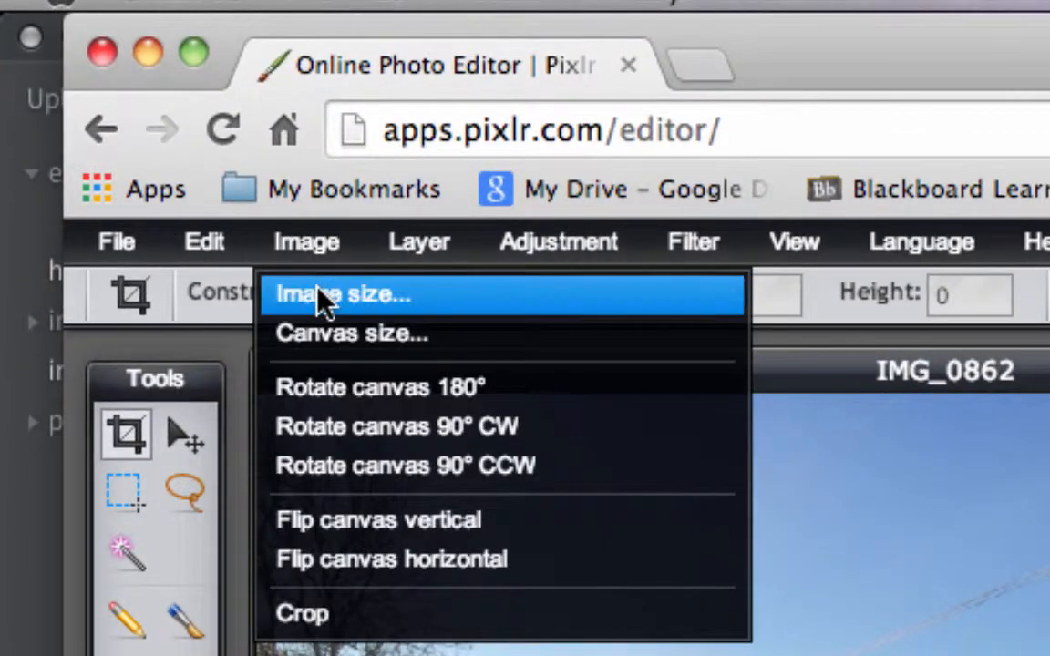
left_click(319, 296)
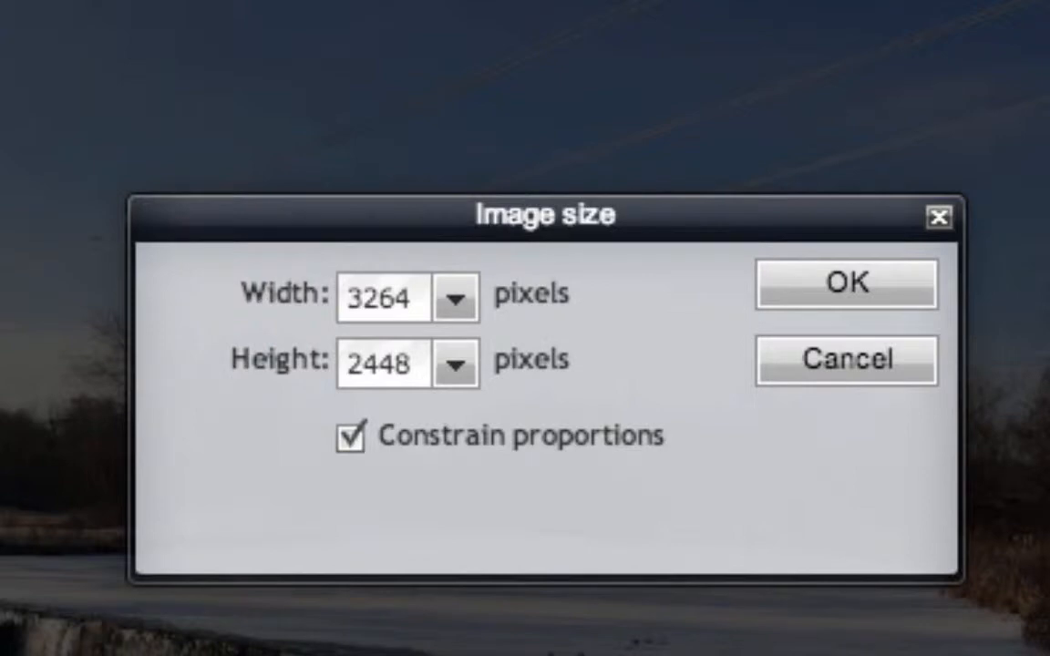
double_click(418, 306)
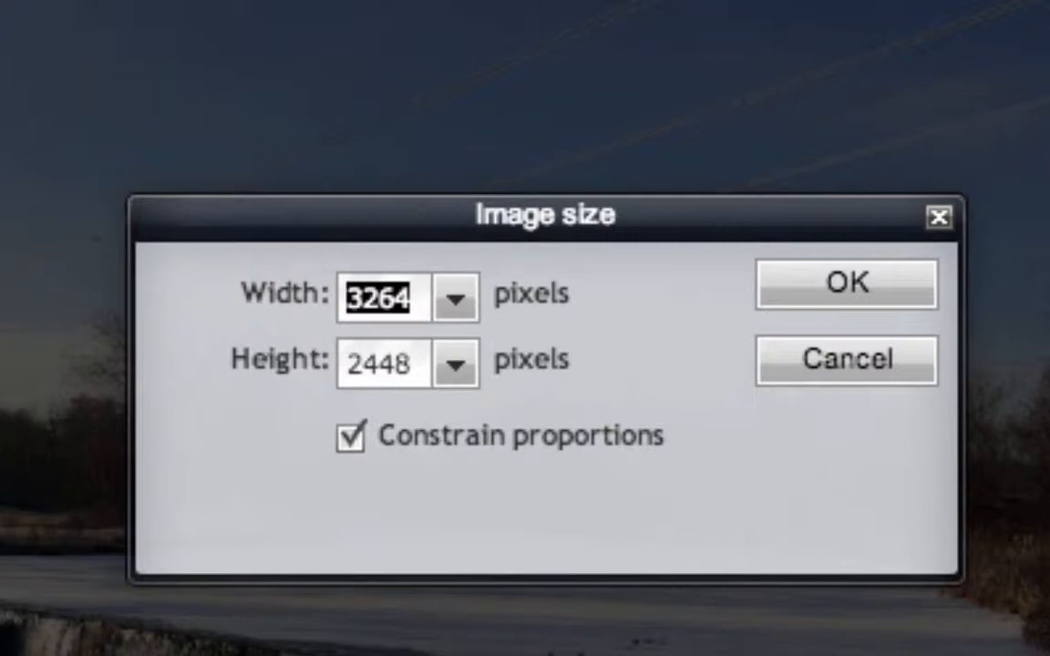
type("900")
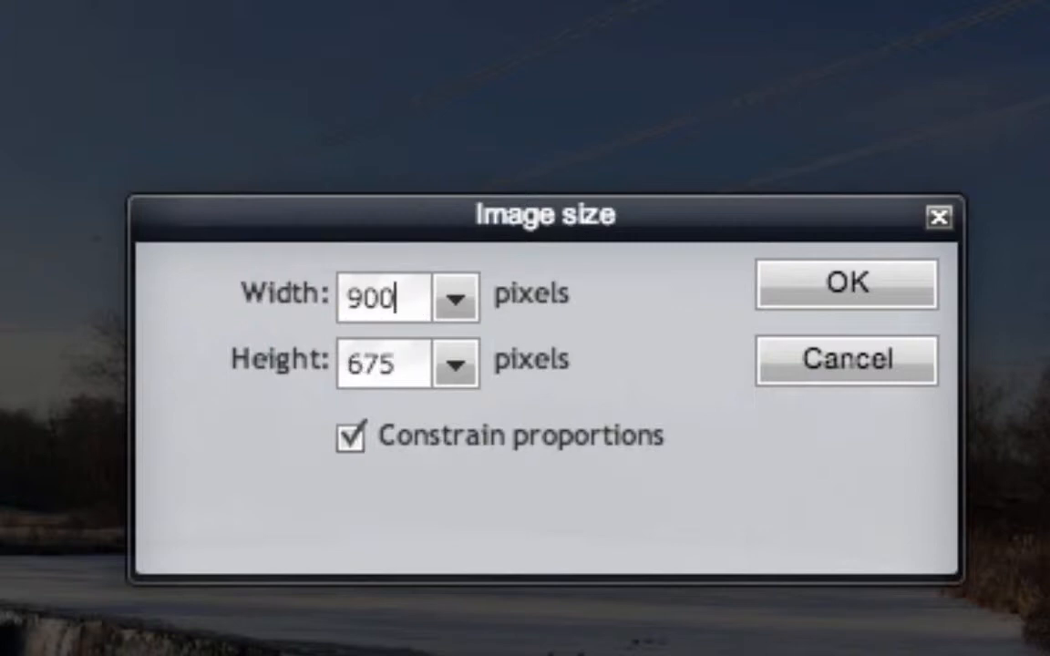
double_click(420, 297)
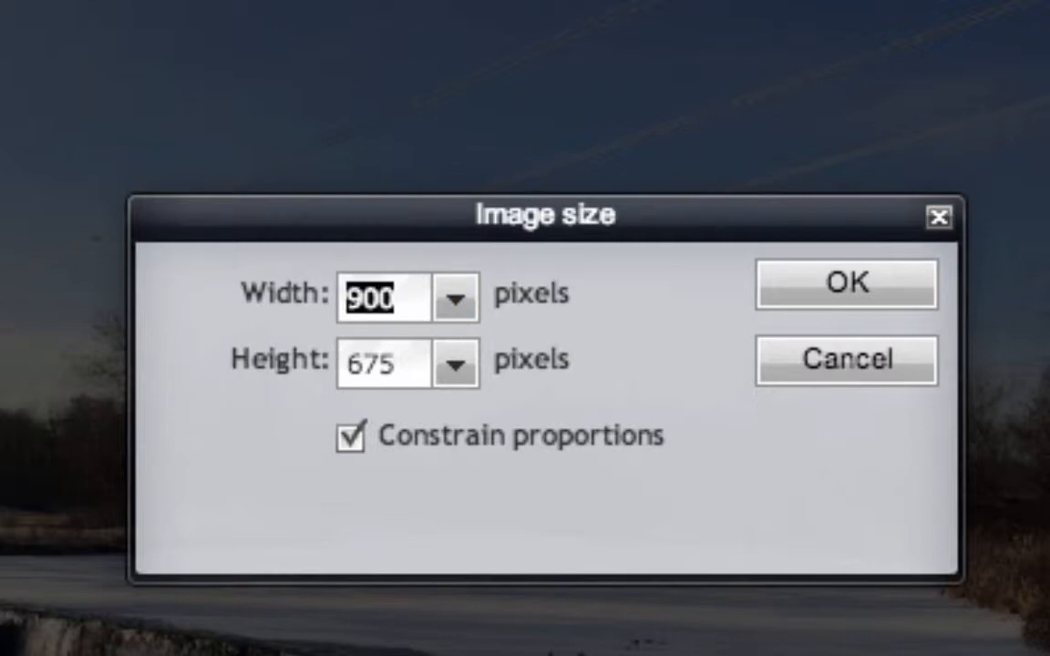
type("940")
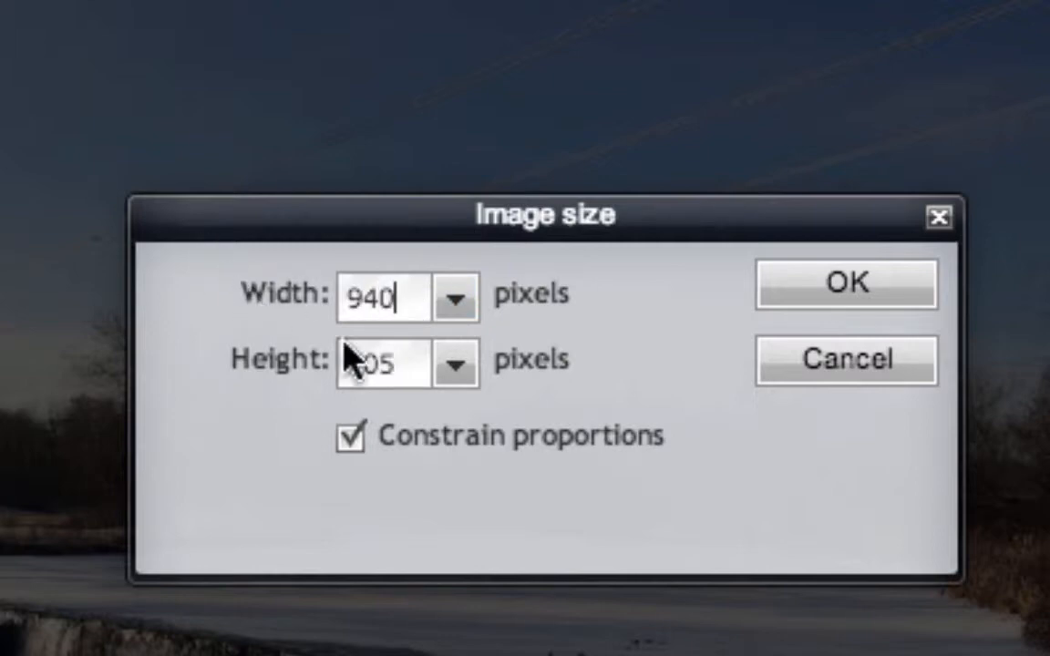
left_click(898, 294)
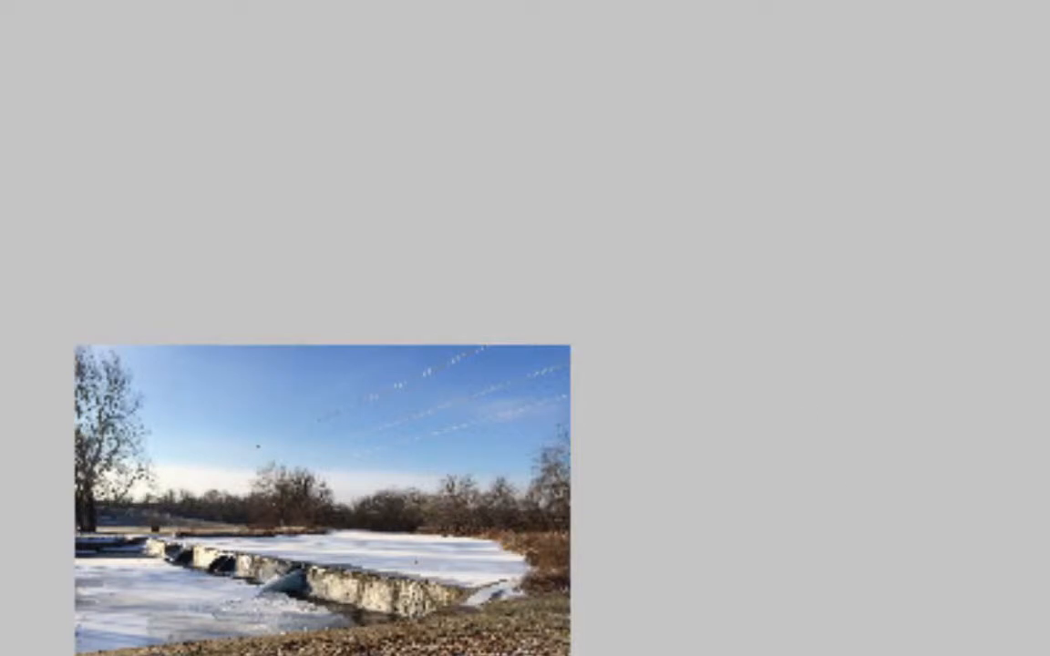
Crop the photo to an 840 x 200 pixel strip framing the waterfall and the frozen pond
scroll(382, 502, "down", 2)
scroll(382, 501, "up", 6)
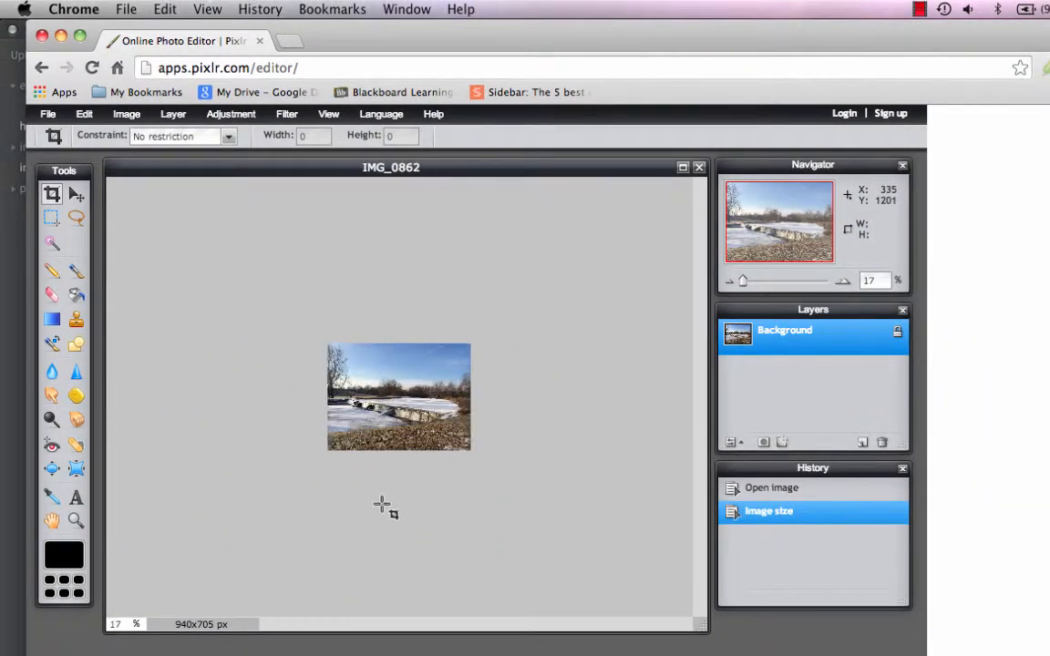
scroll(382, 501, "up", 3)
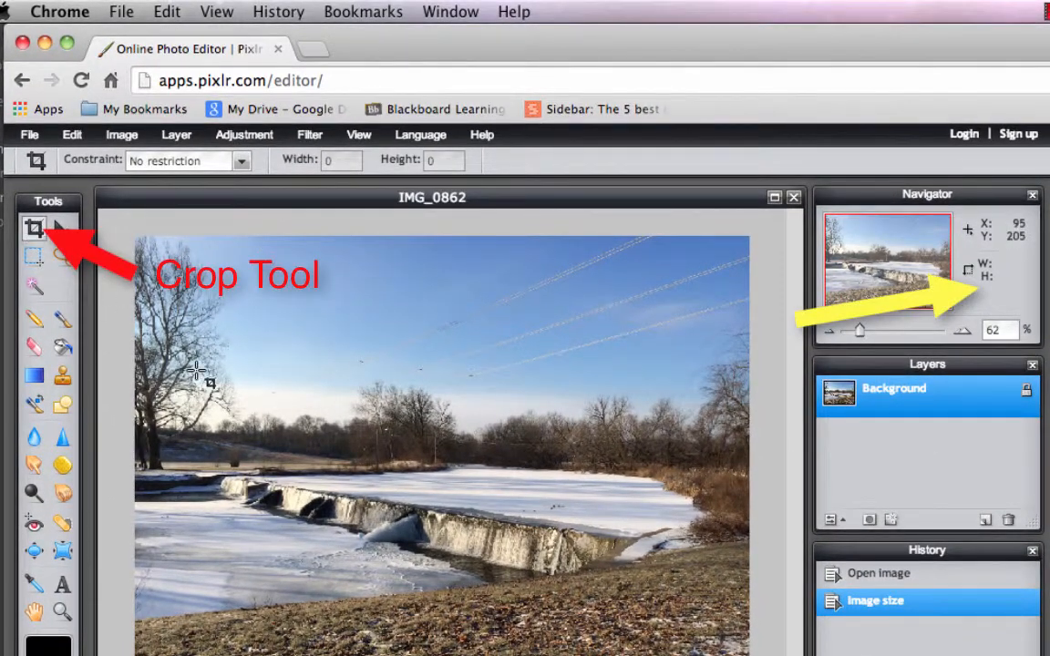
mouse_move(150, 383)
left_mouse_down()
mouse_move(153, 406)
mouse_move(305, 513)
mouse_move(723, 532)
mouse_move(669, 521)
mouse_move(697, 516)
left_mouse_up()
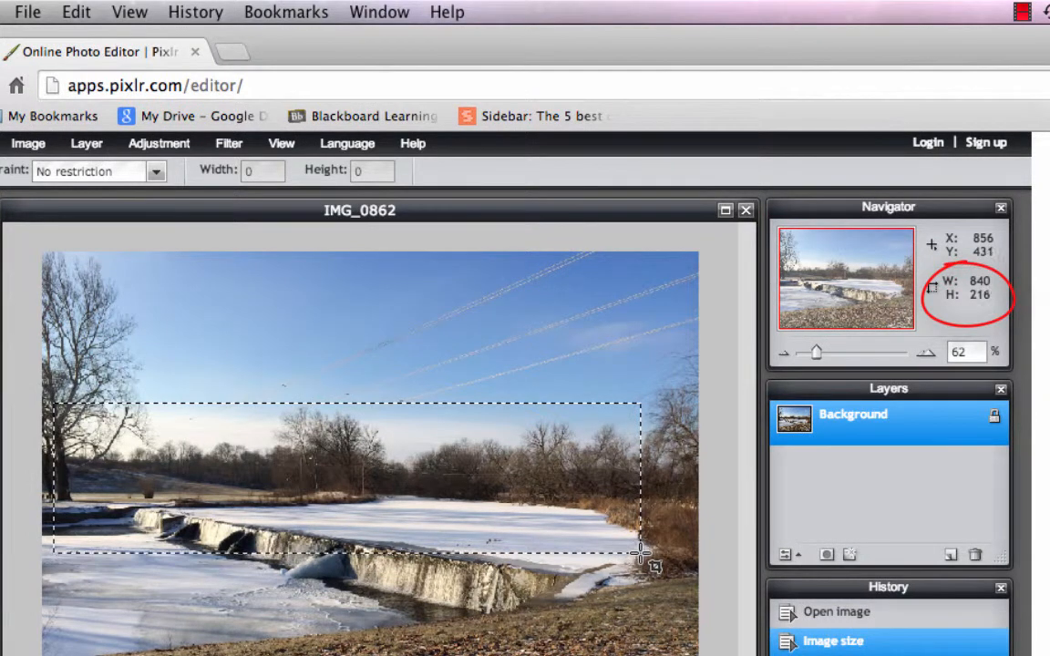
left_click_drag(641, 553, 640, 542)
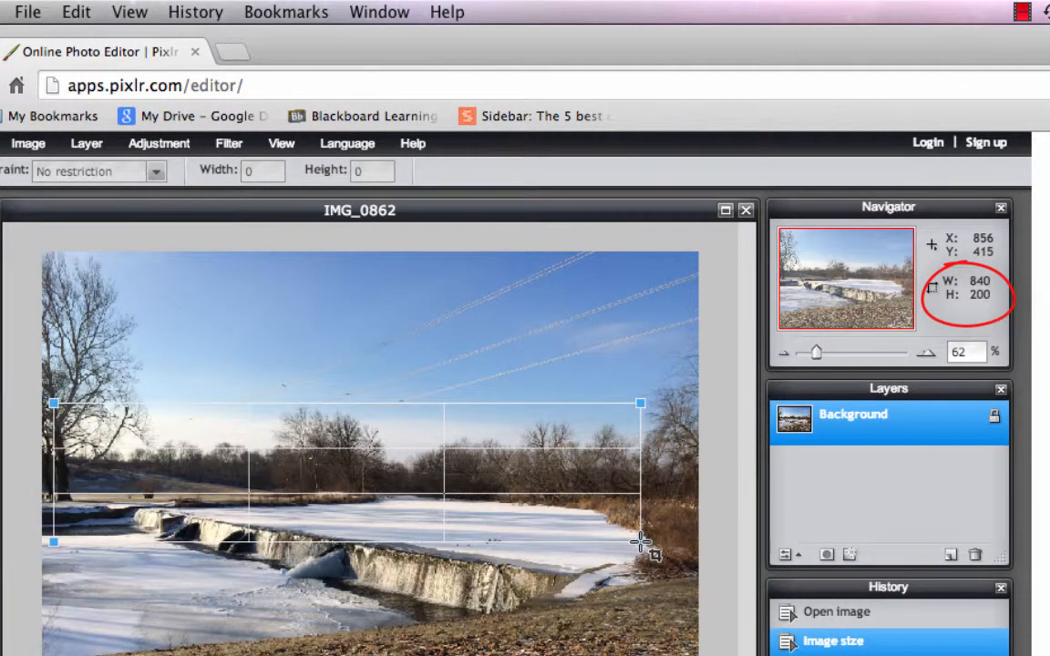
left_click_drag(330, 431, 355, 482)
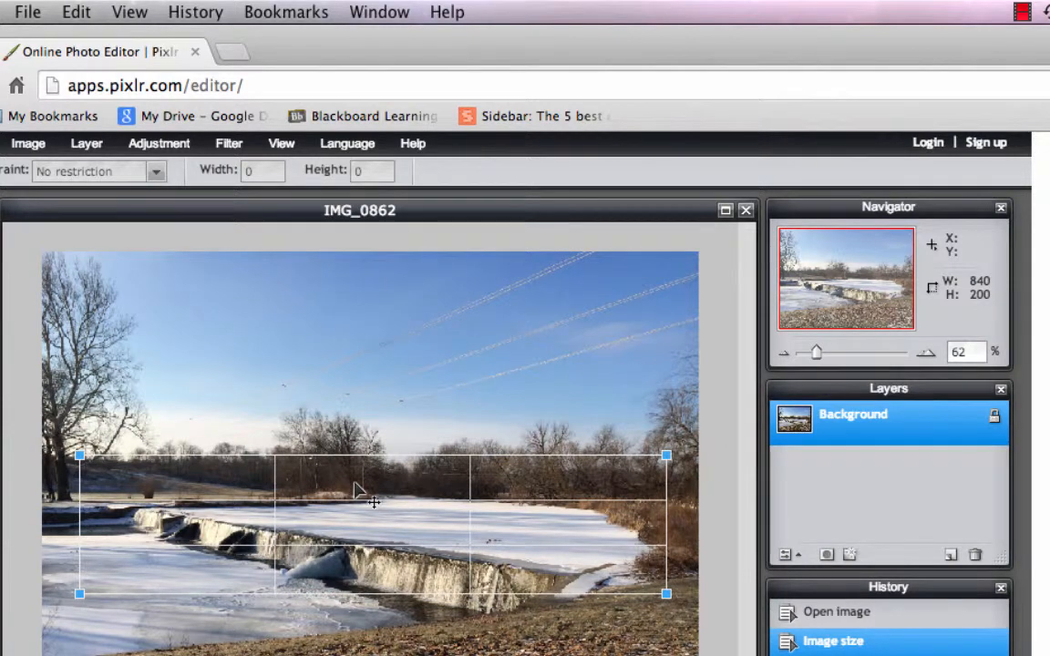
left_click_drag(374, 502, 373, 499)
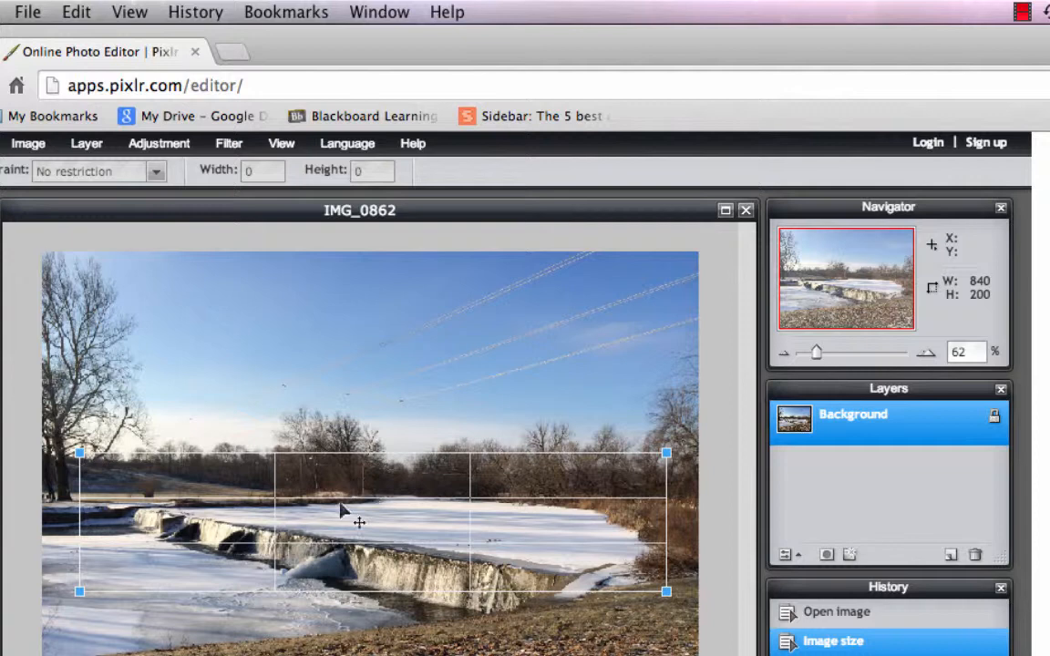
left_click_drag(382, 508, 377, 508)
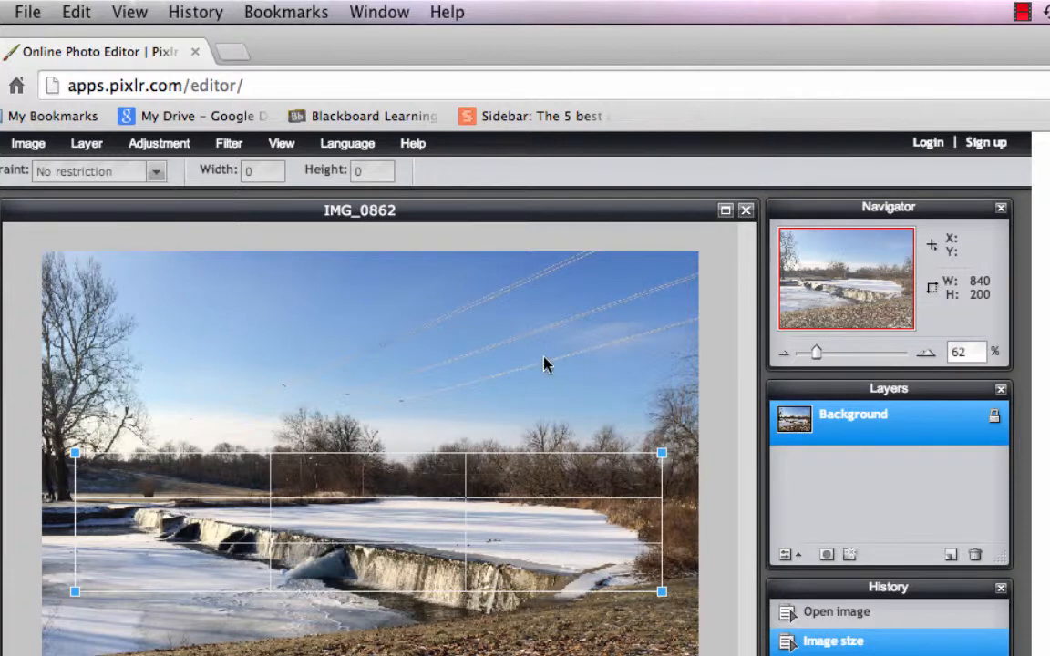
key("Return")
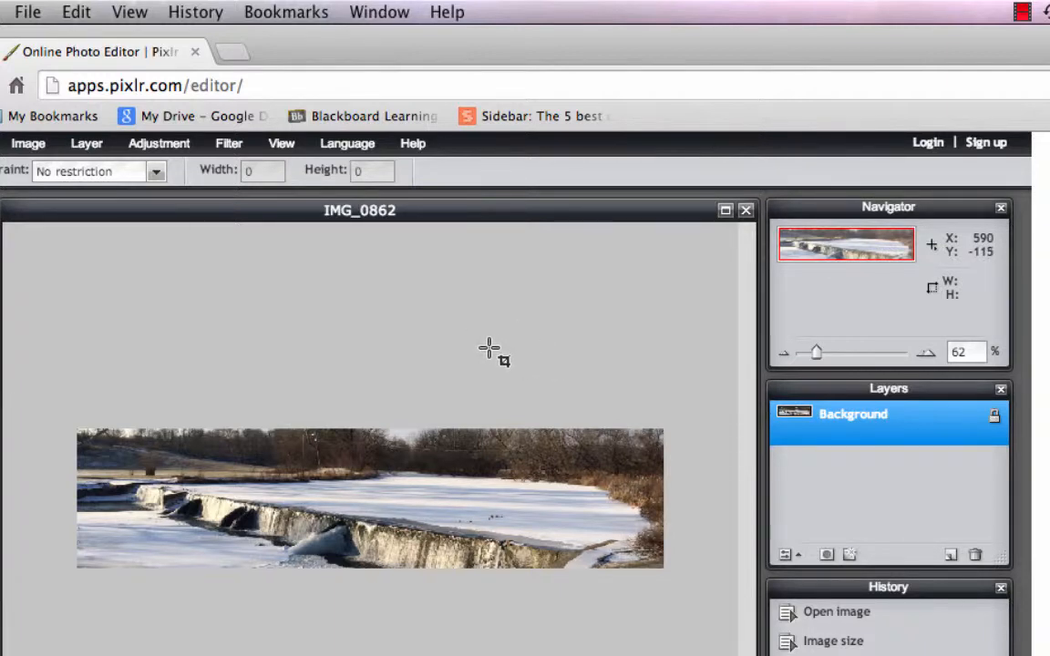
Apply a Levels adjustment with the input midtone at 0.83 and the output black level at 11
left_click(164, 148)
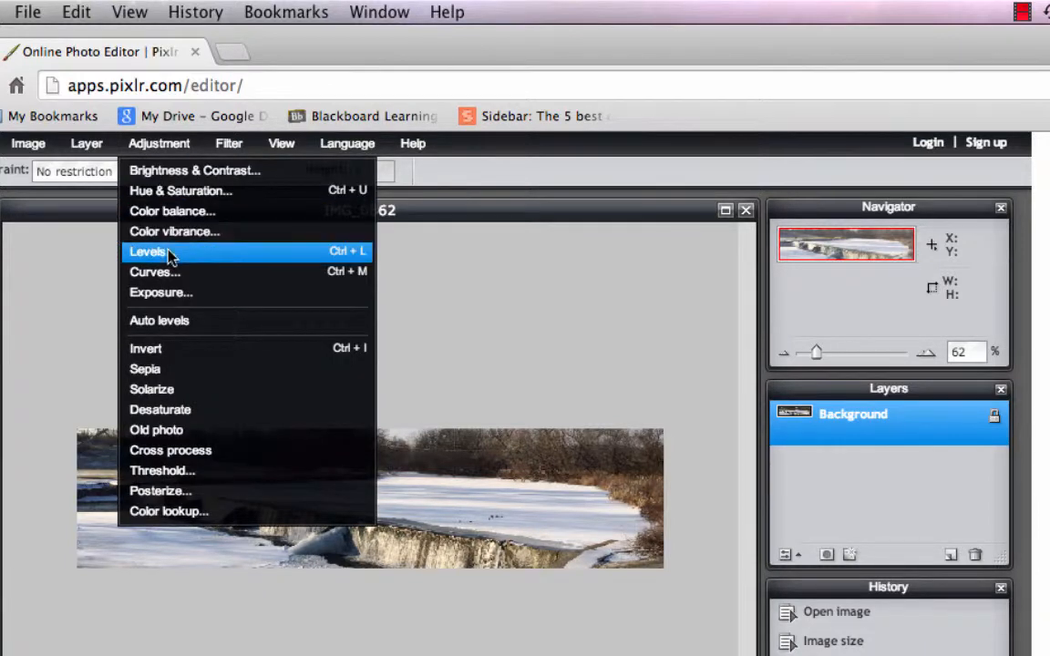
left_click(144, 252)
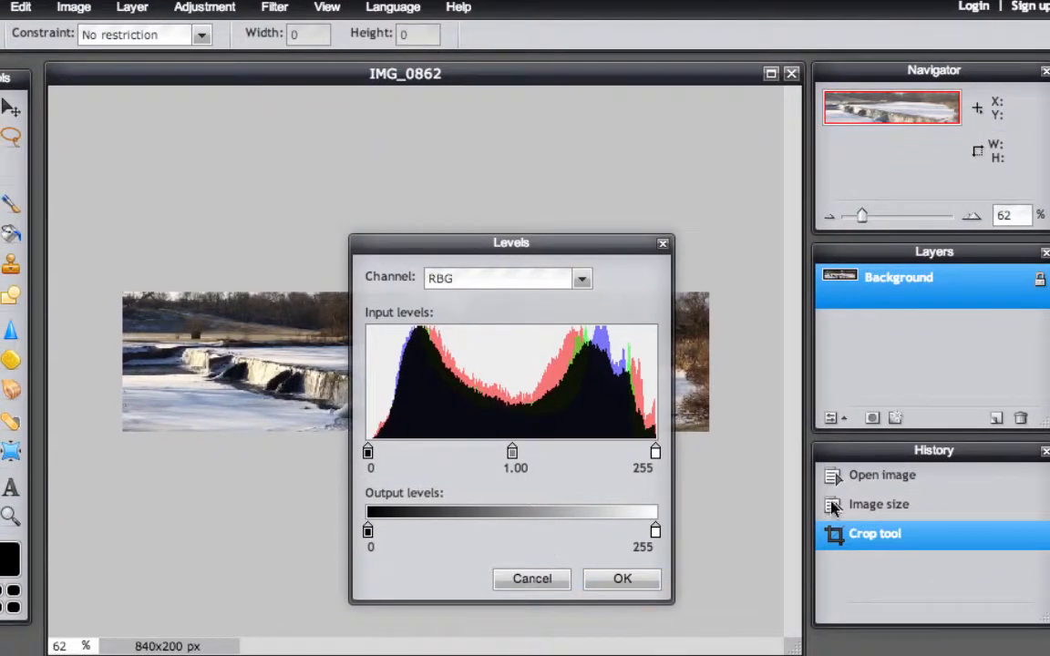
left_click_drag(513, 451, 500, 453)
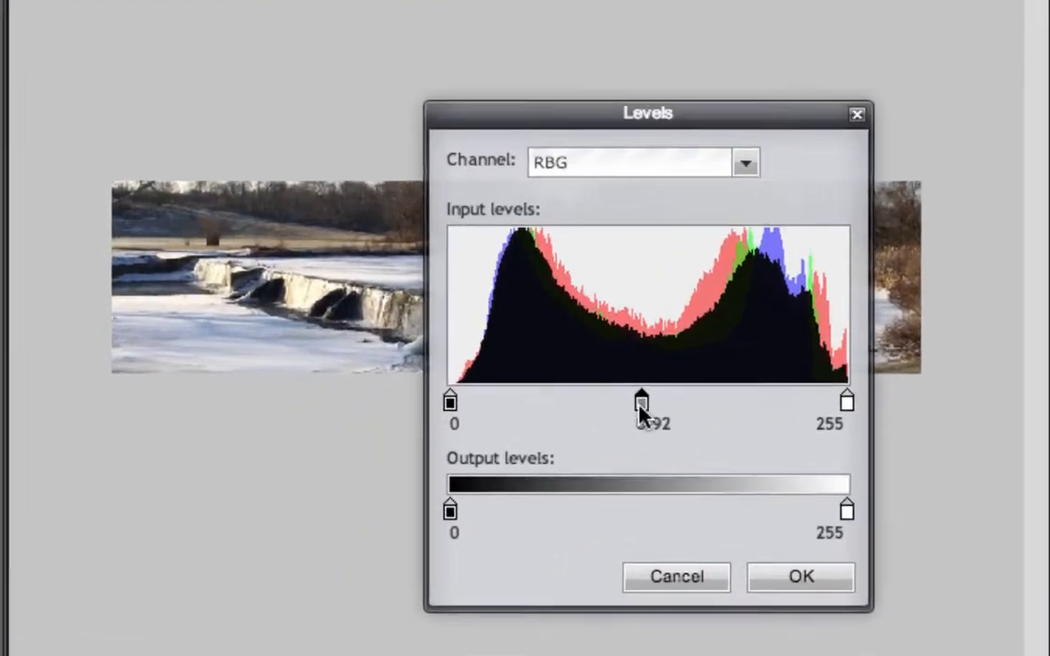
mouse_move(697, 390)
left_mouse_down()
mouse_move(682, 390)
mouse_move(693, 389)
left_mouse_up()
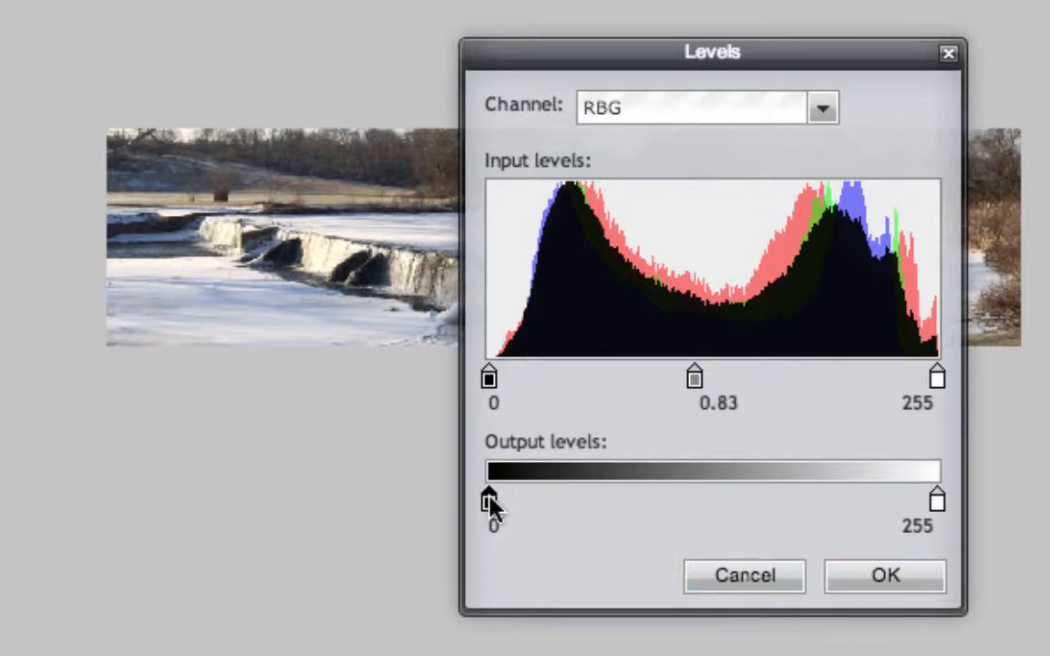
left_click_drag(490, 498, 509, 498)
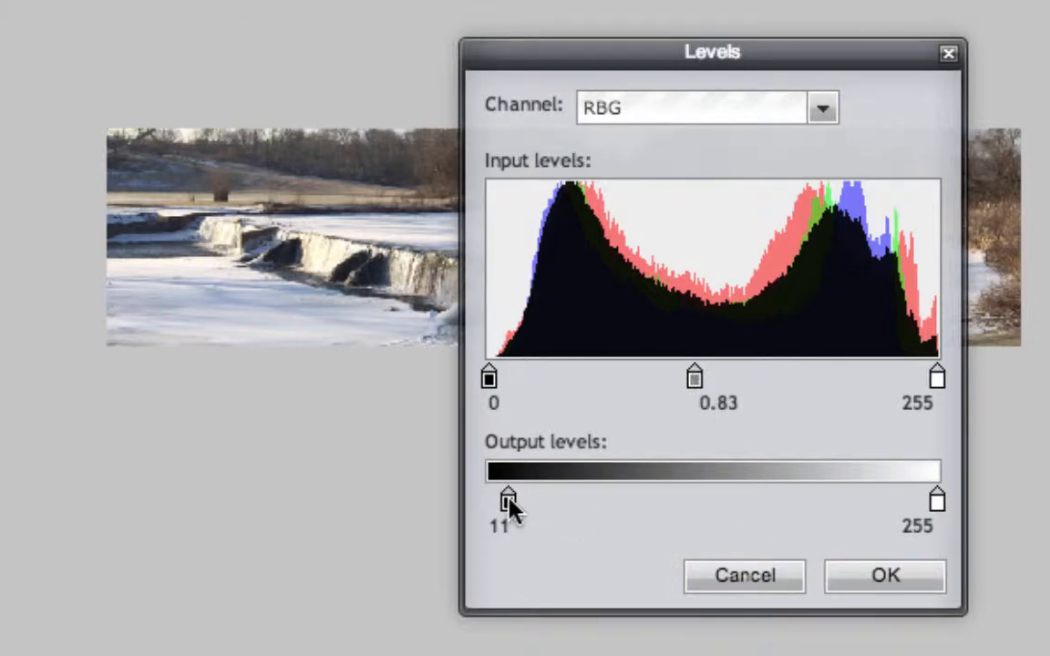
left_click(915, 576)
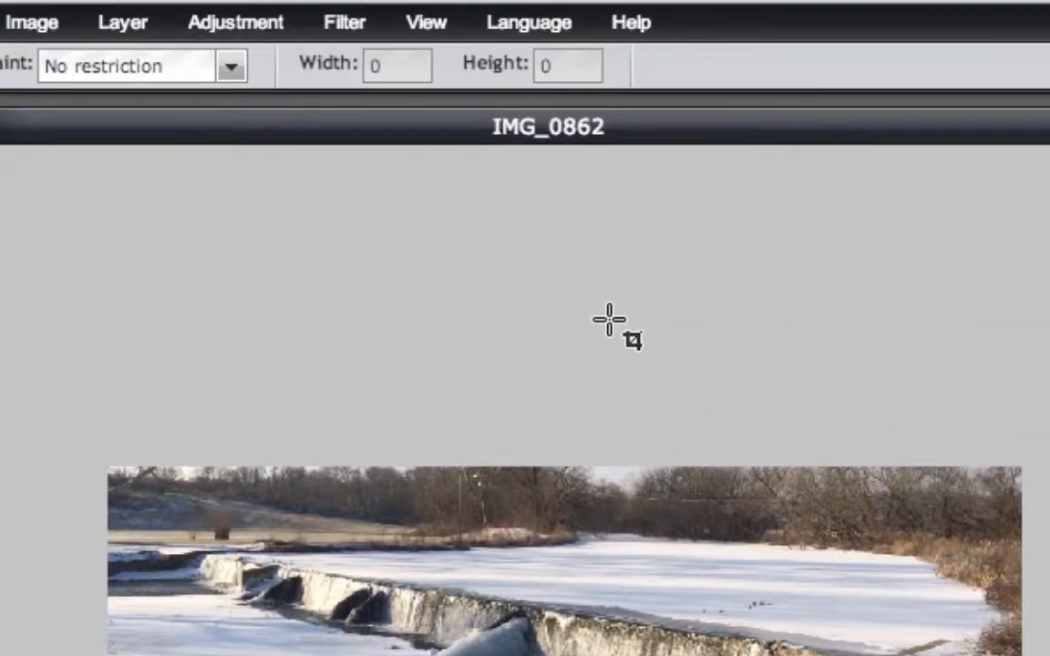
Sharpen the image with an Unsharp mask of amount 41, radius 2 and threshold 0
left_click(356, 29)
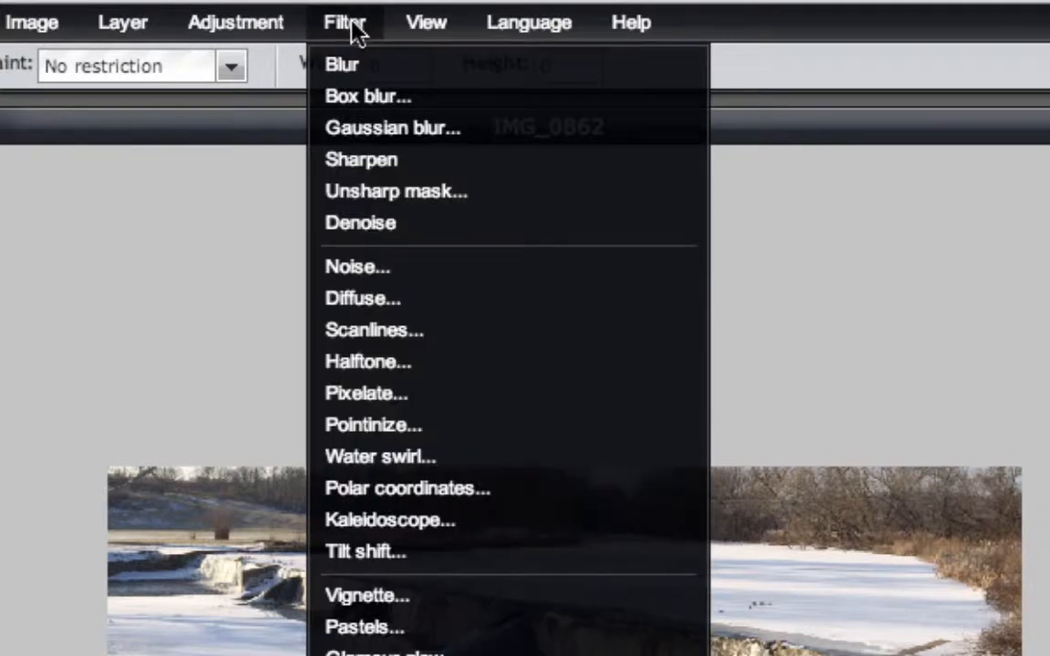
left_click(385, 193)
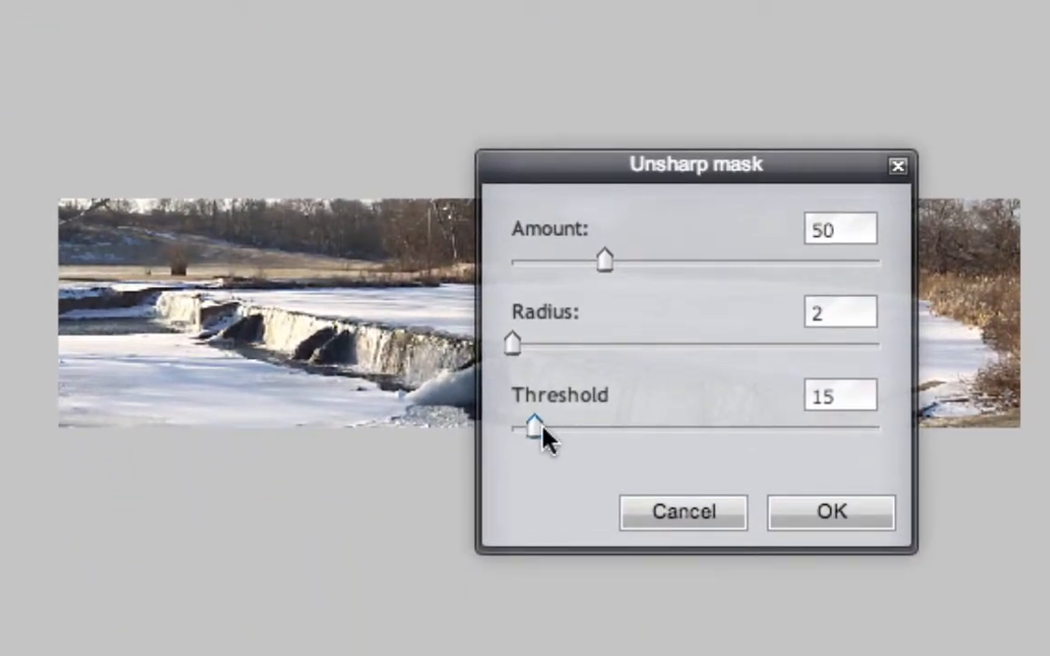
left_click_drag(549, 572, 528, 576)
left_click_drag(517, 442, 506, 436)
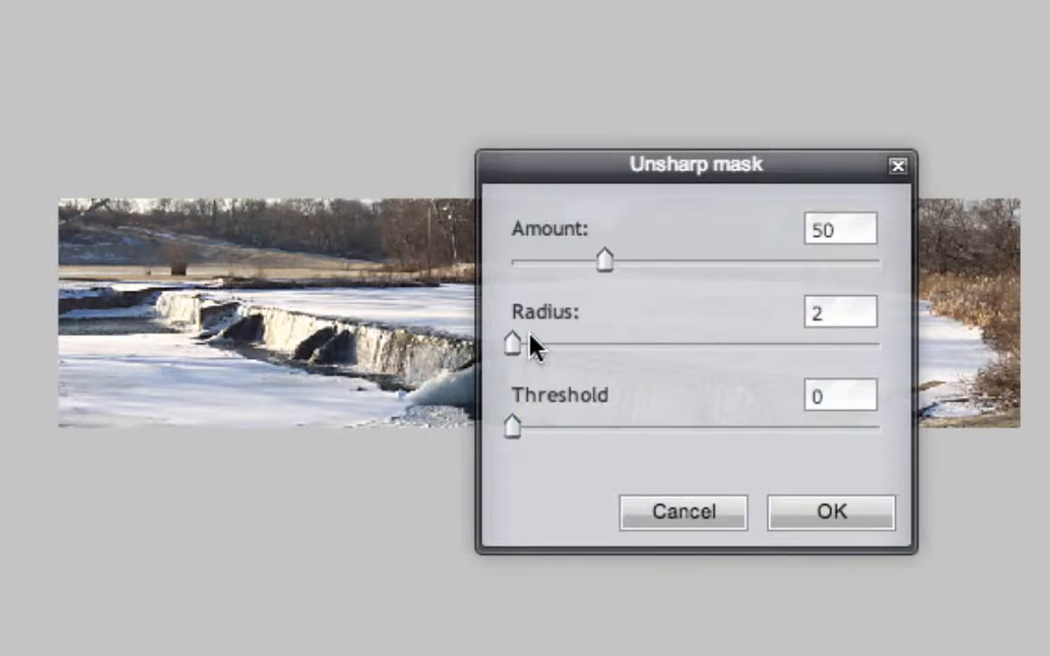
left_click_drag(602, 266, 588, 268)
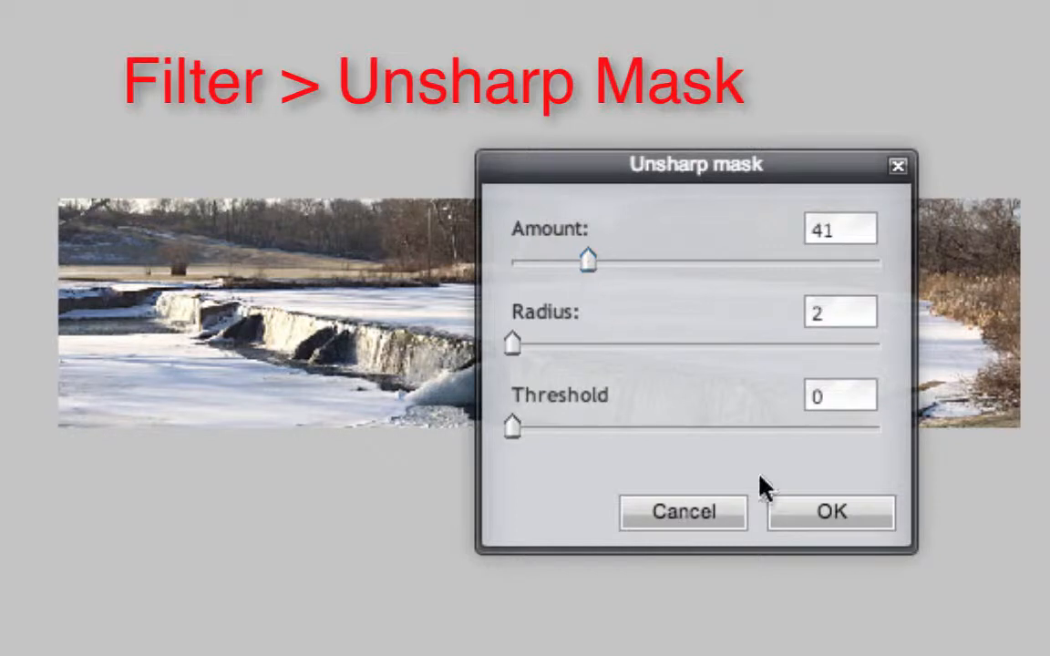
left_click(862, 512)
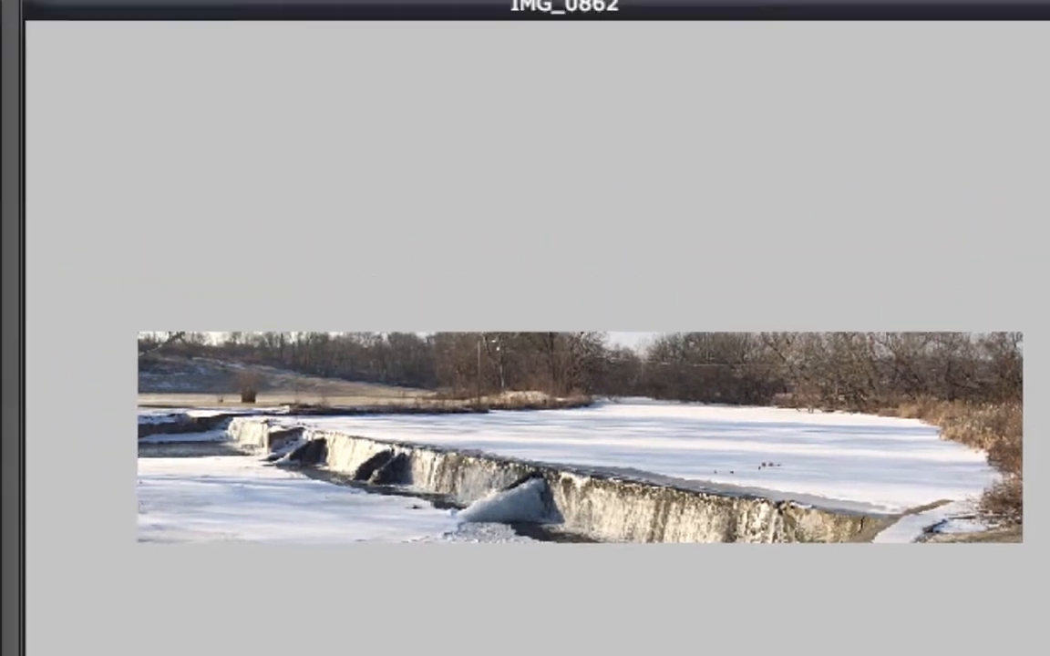
Start saving the image to the computer in JPEG format under the name ex4header
left_click(78, 178)
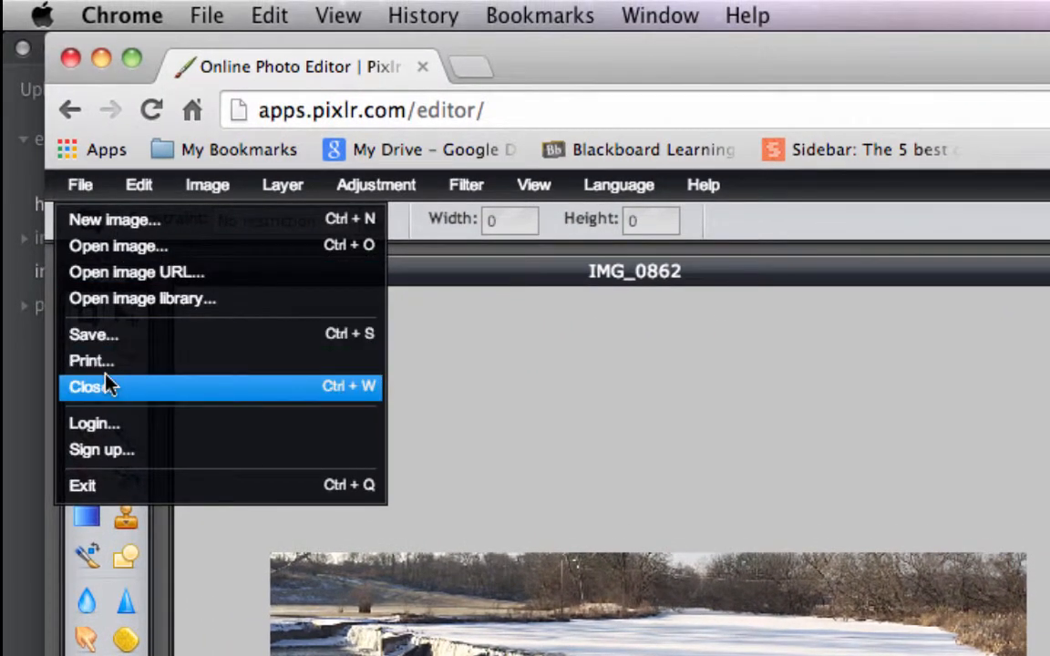
left_click(112, 338)
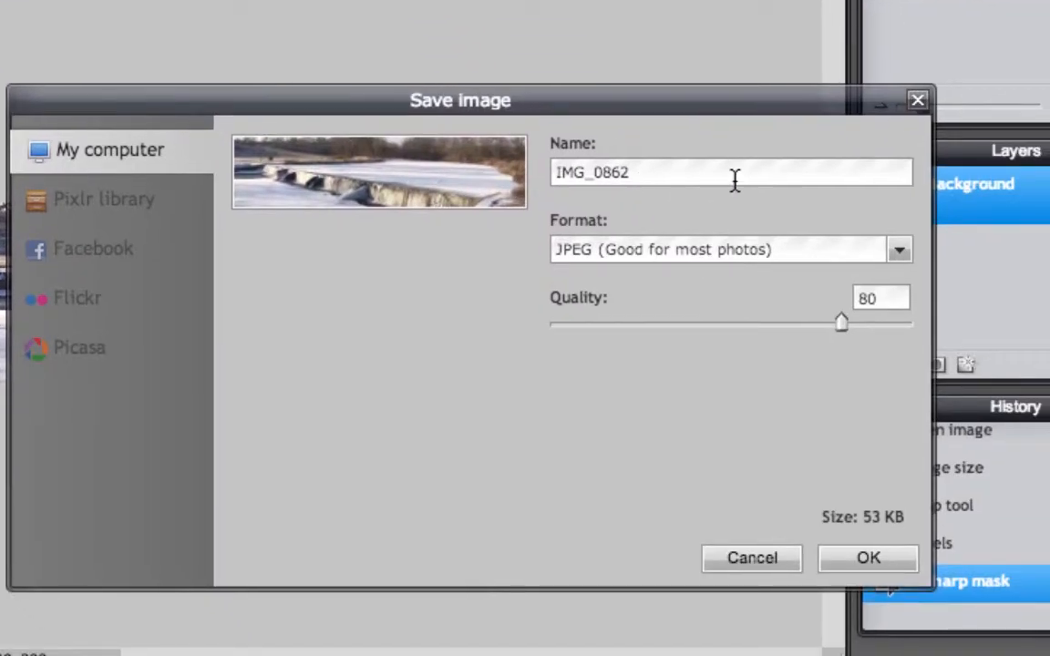
left_click_drag(734, 177, 500, 176)
type("ex4")
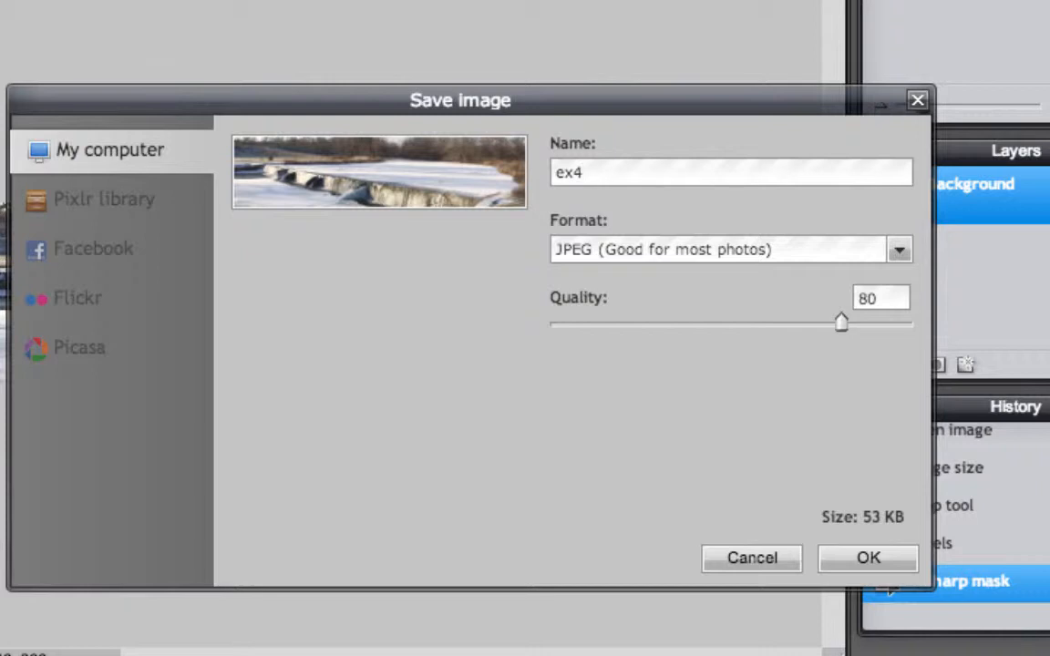
type("header")
left_click(869, 558)
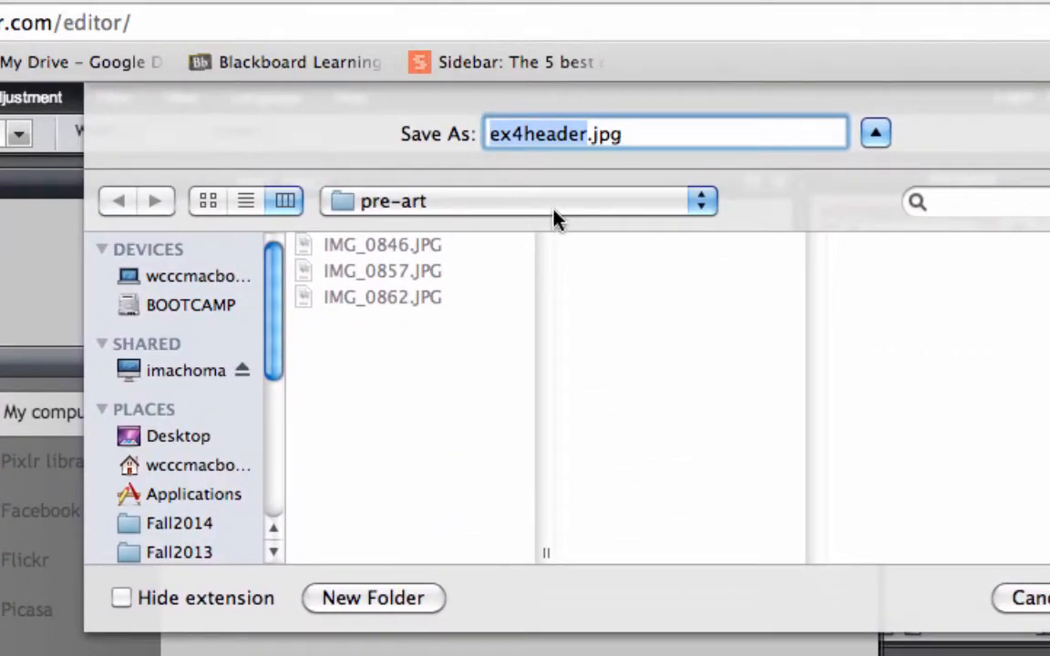
Save ex4header.jpg in the images folder inside the ex4 folder
left_click(542, 212)
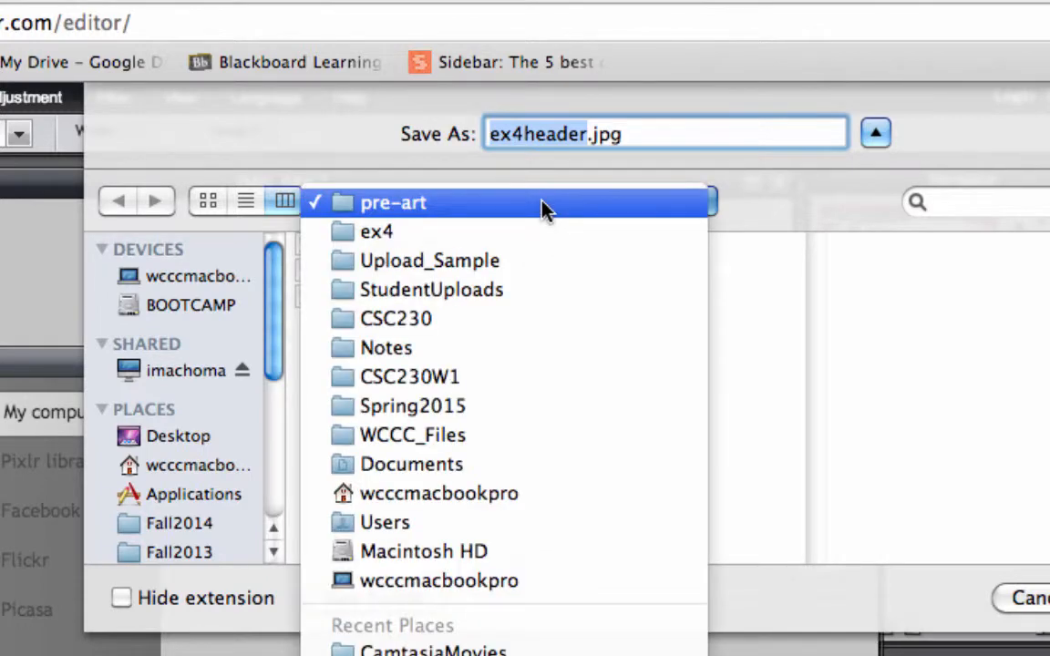
left_click(381, 235)
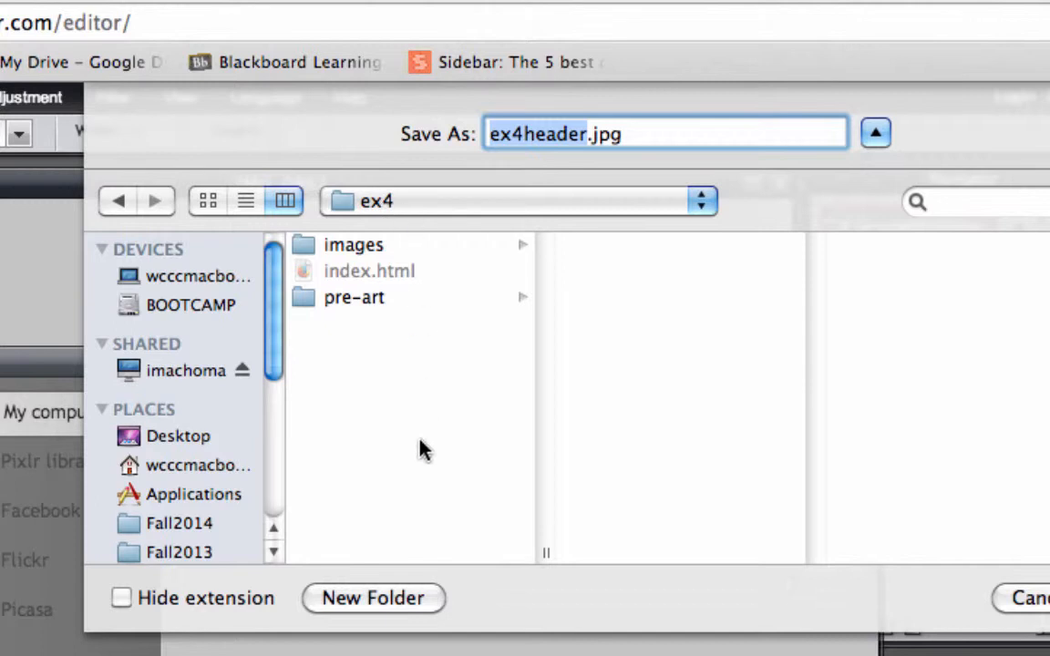
left_click(379, 252)
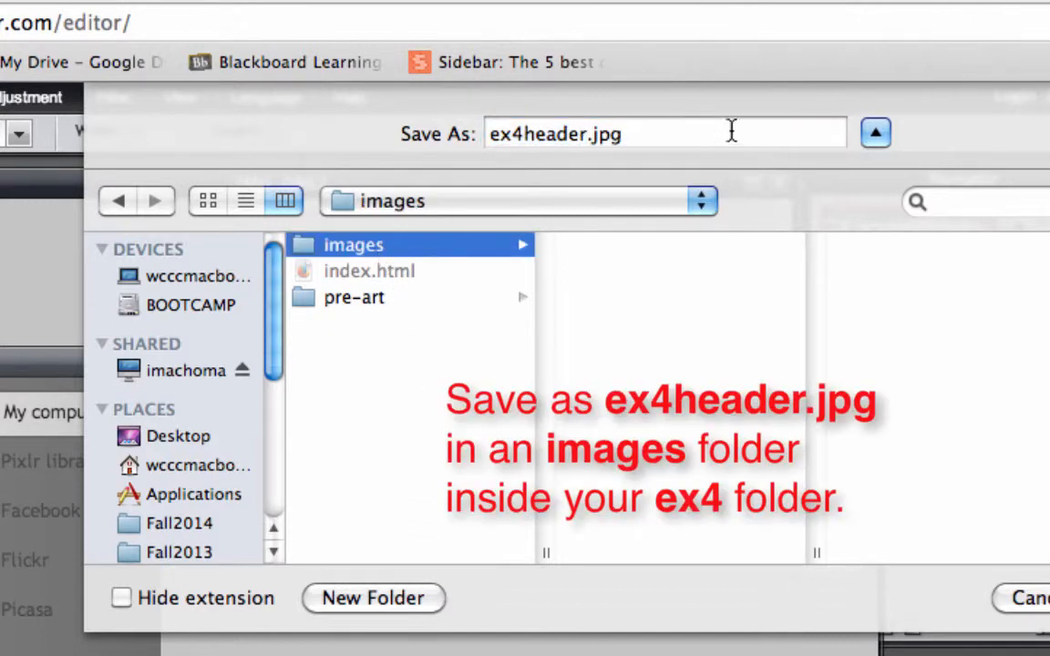
left_click(914, 436)
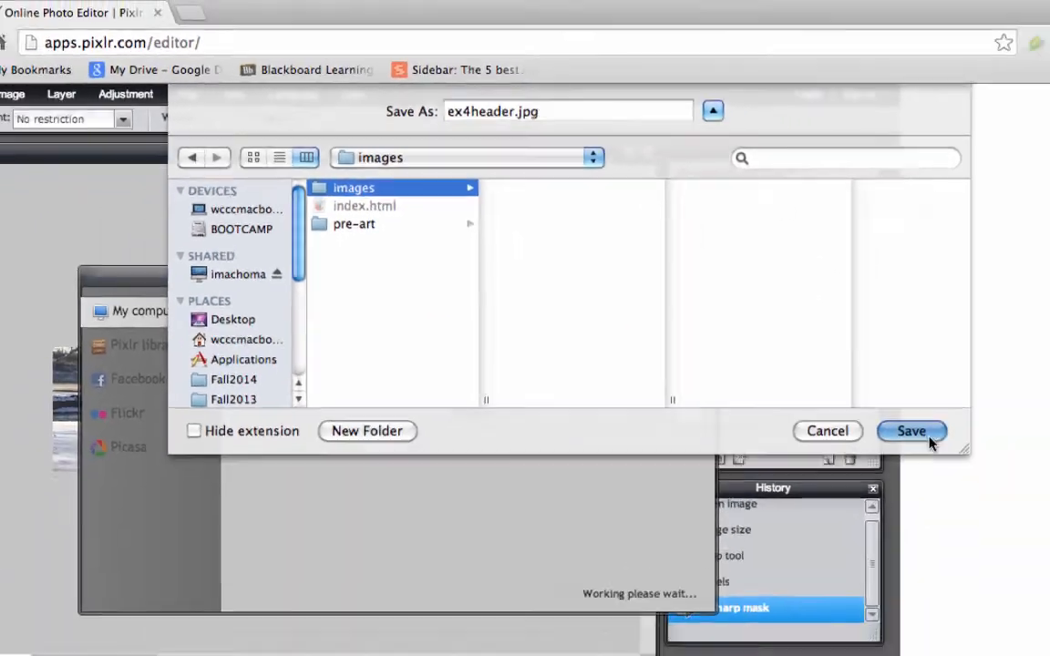